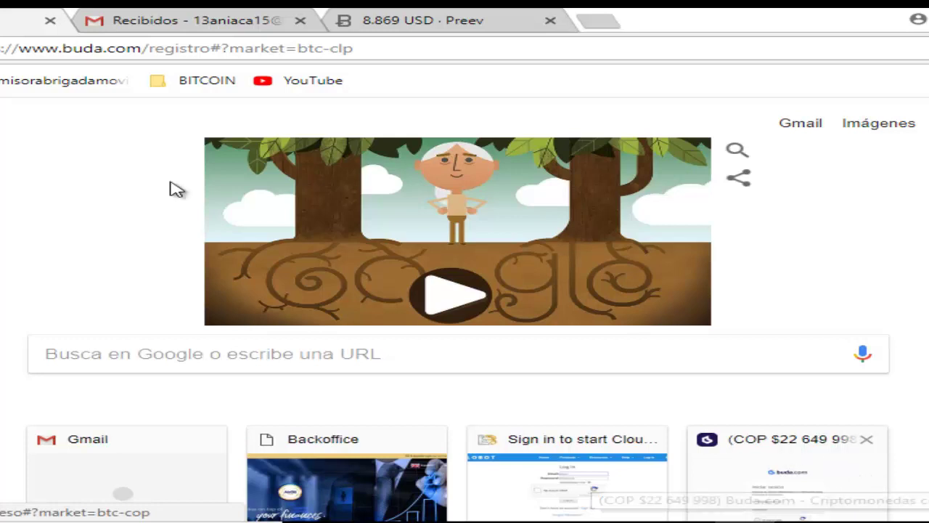
Step: Fill in the registration form's e-mail address, password and password confirmation
left_click(286, 328)
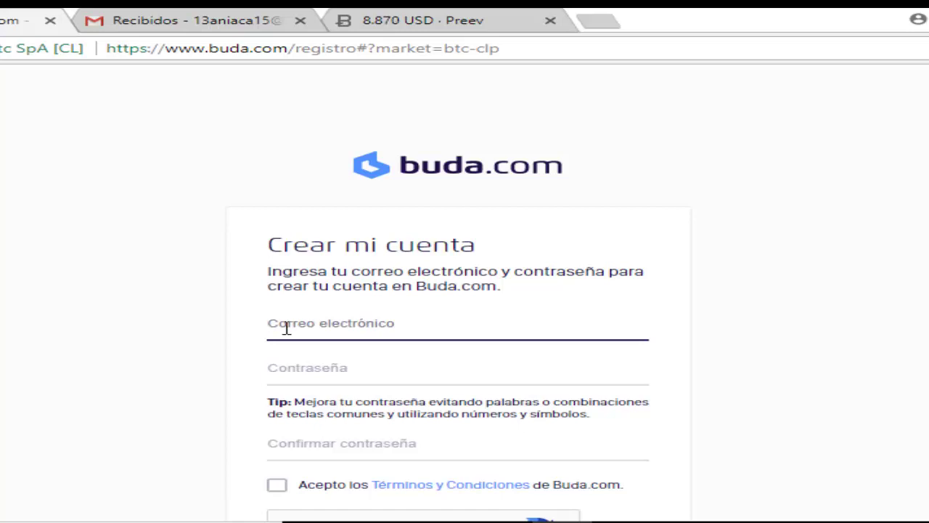
key("ctrl+v")
left_click(292, 373)
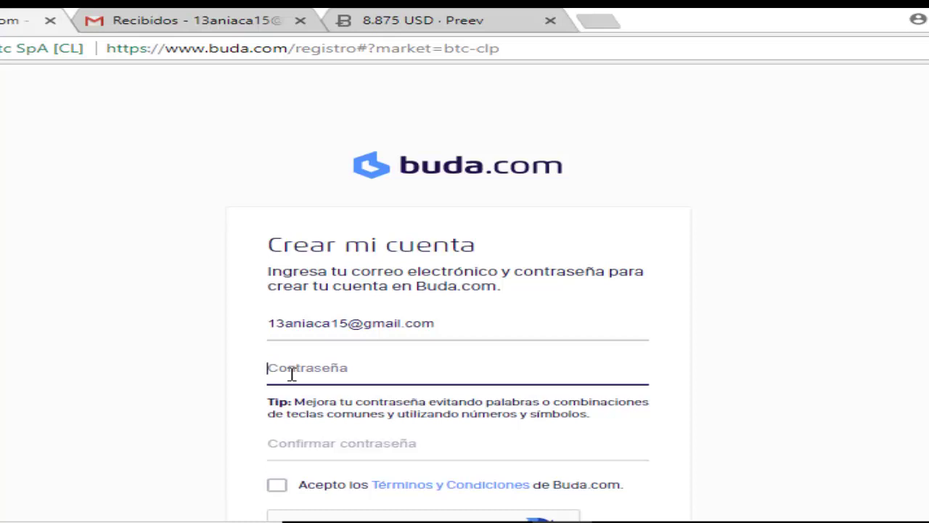
key("ctrl+v")
left_click(272, 443)
key("ctrl+v")
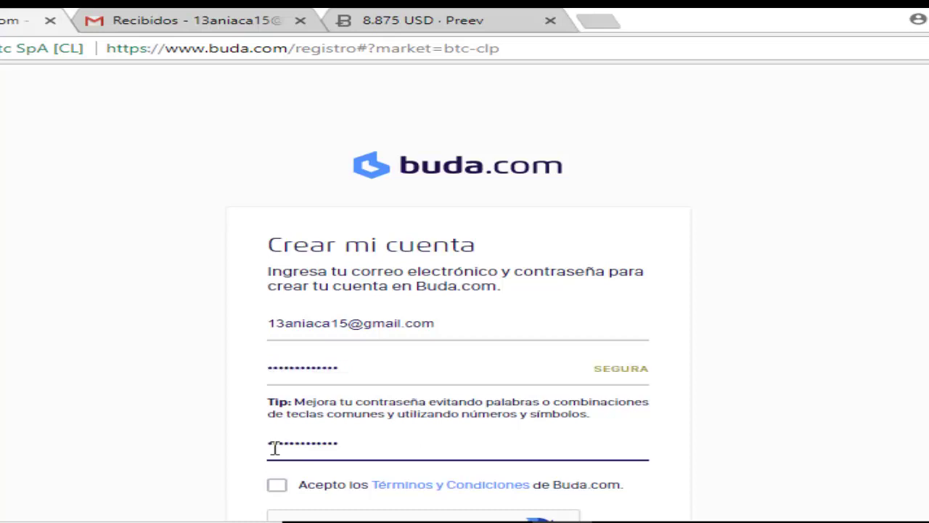
Step: Accept the Buda.com Términos y Condiciones for the new account
left_click(724, 466)
scroll(724, 465, "down", 3)
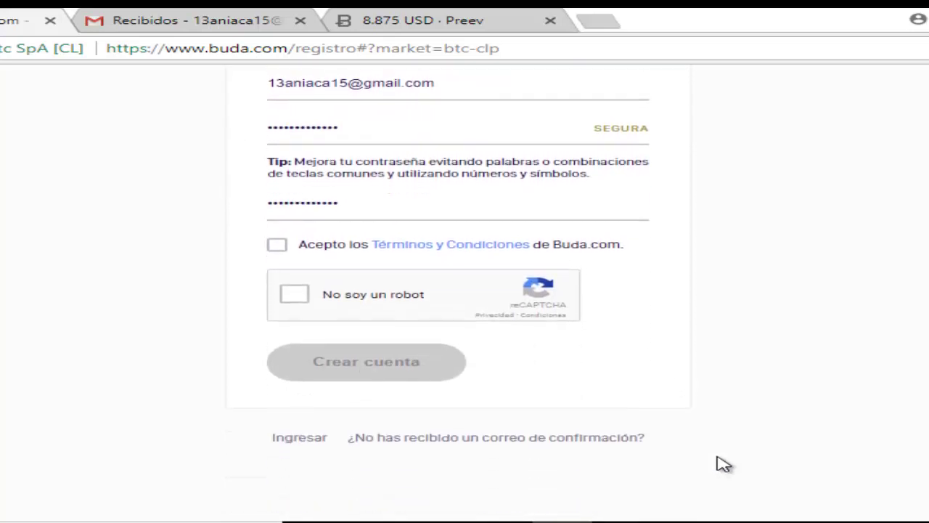
left_click(277, 247)
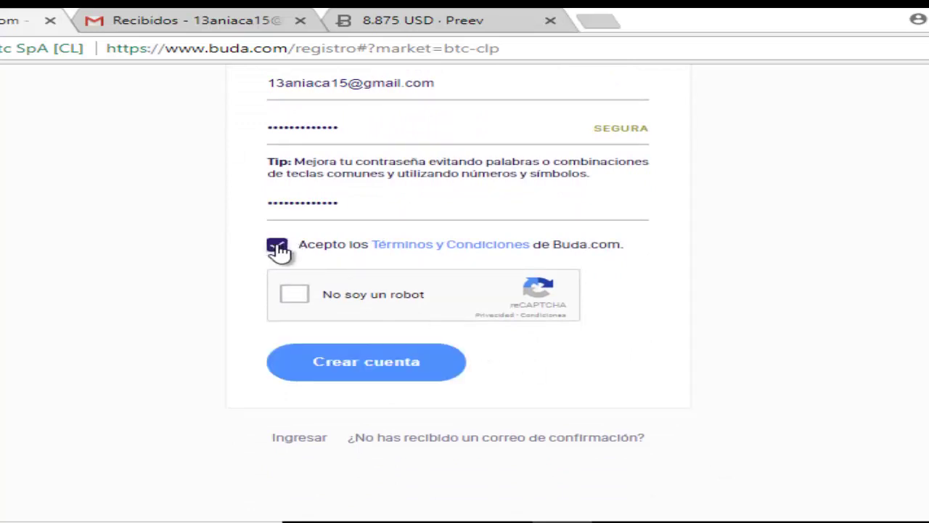
Step: Complete the "No soy un robot" check by selecting every image of cars, and create the account
left_click(298, 304)
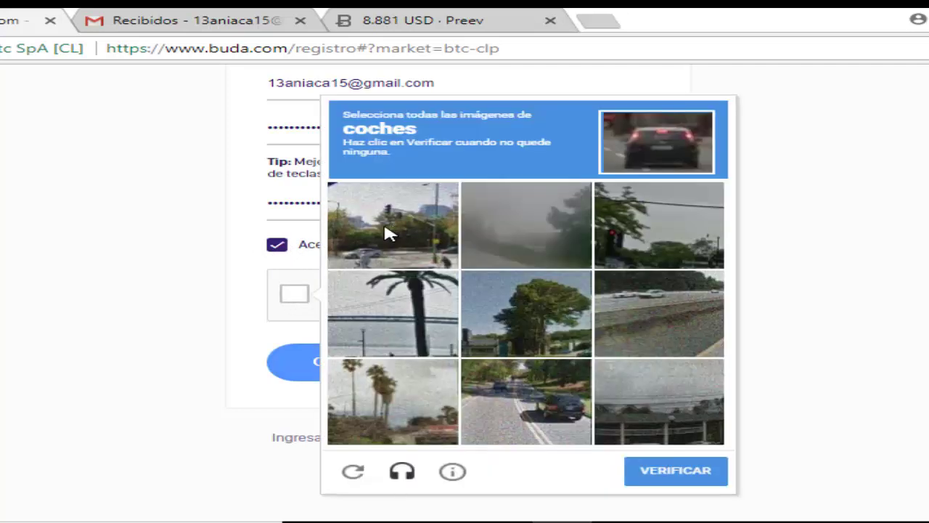
left_click(371, 244)
left_click(684, 312)
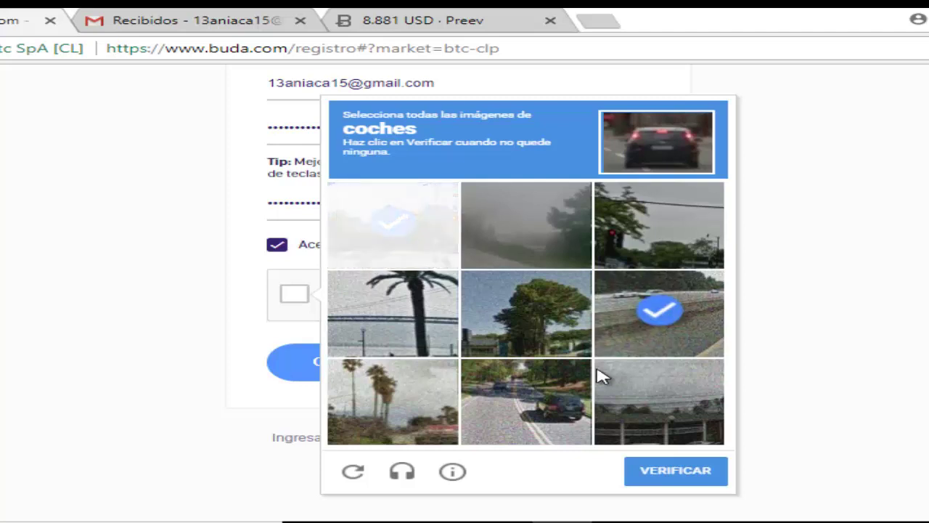
left_click(538, 420)
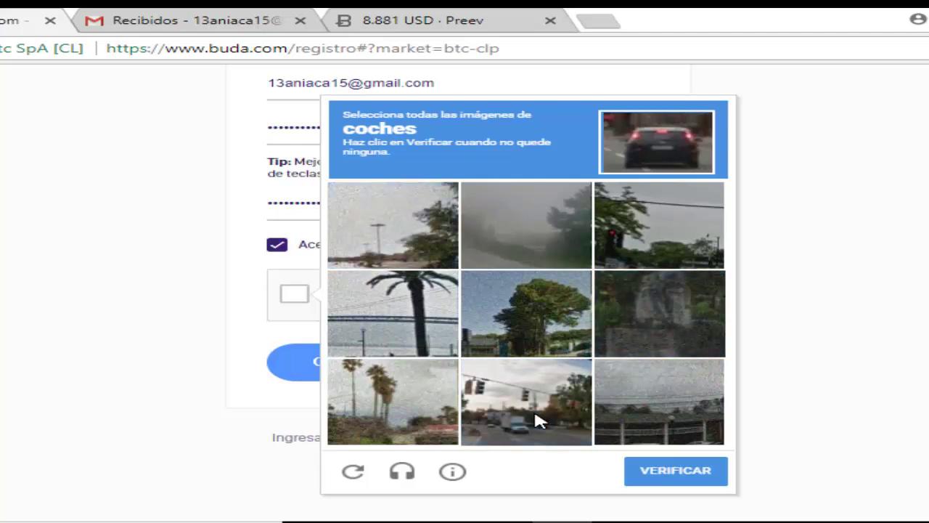
left_click(537, 419)
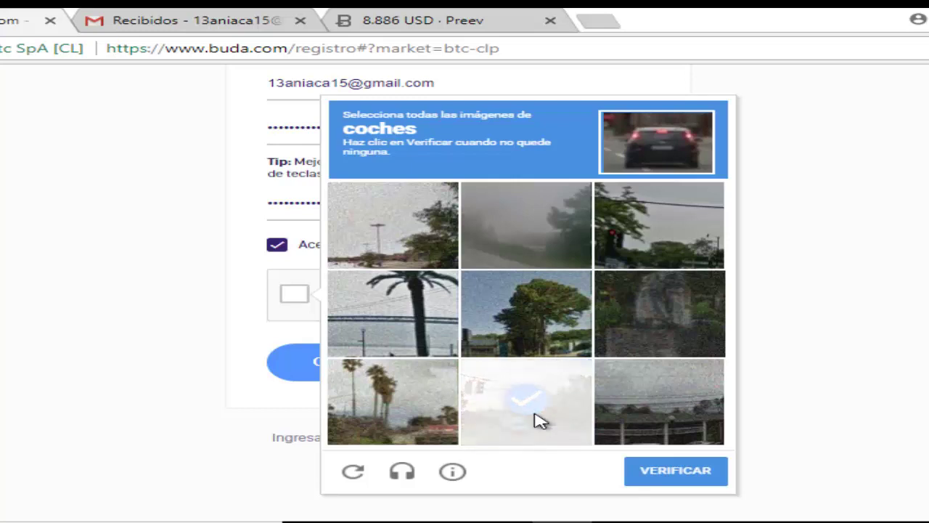
left_click(683, 472)
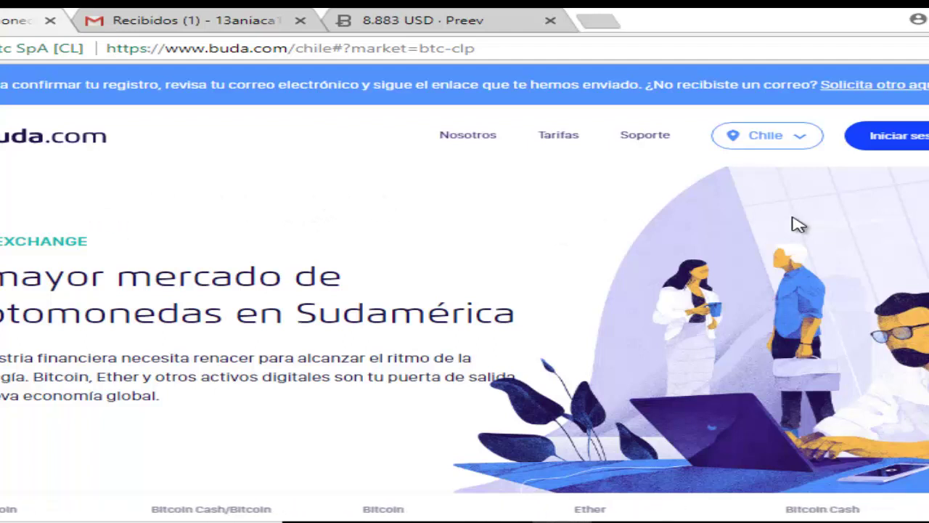
Step: Switch to Gmail, open Buda.com's "Excelente! Sólo falta confirmar tu mail" message and follow its confirmation link
left_click(182, 19)
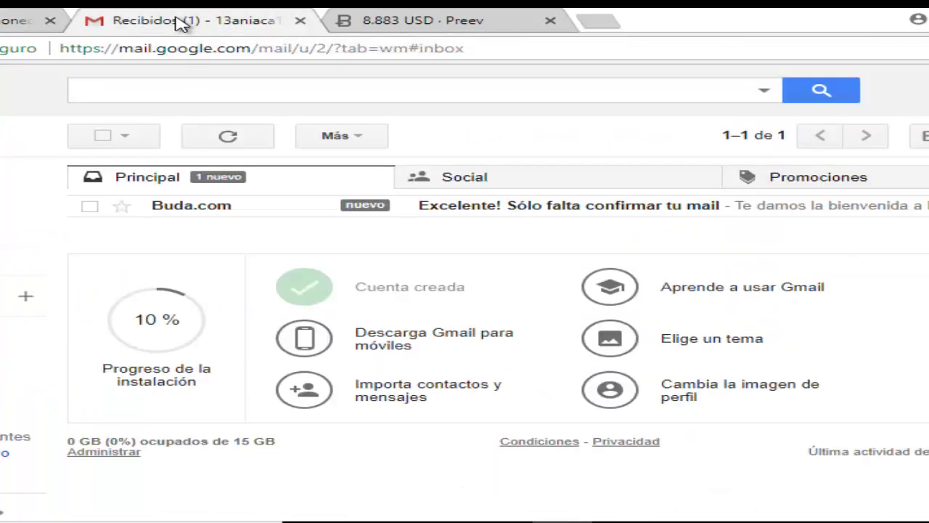
left_click(210, 212)
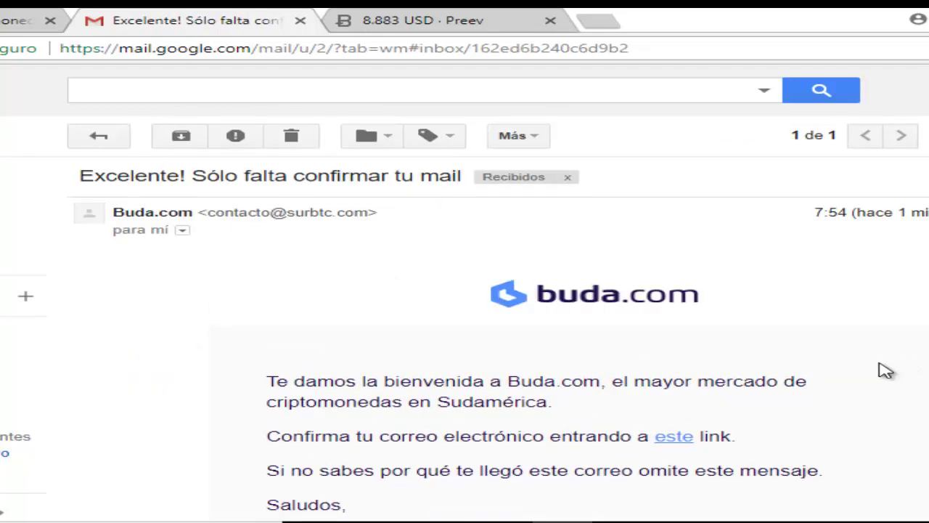
scroll(886, 371, "down", 3)
scroll(886, 370, "down", 2)
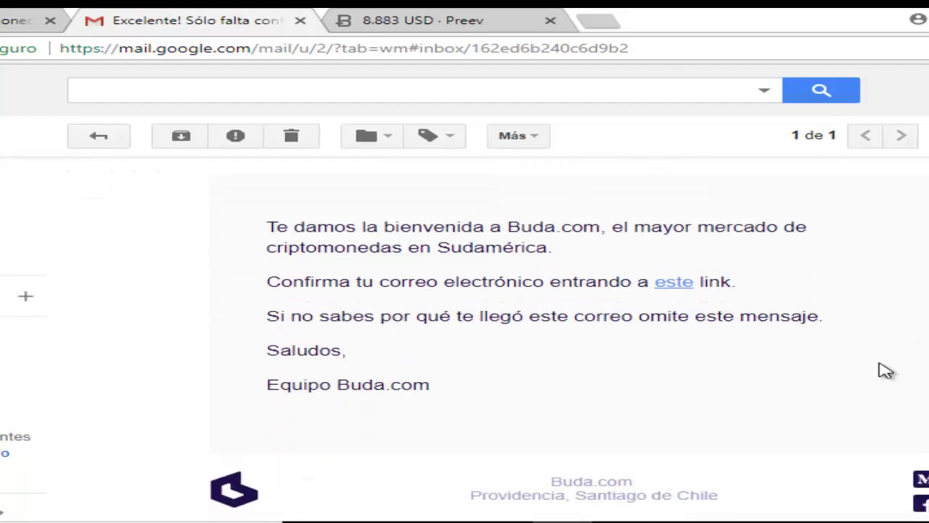
scroll(886, 370, "down", 1)
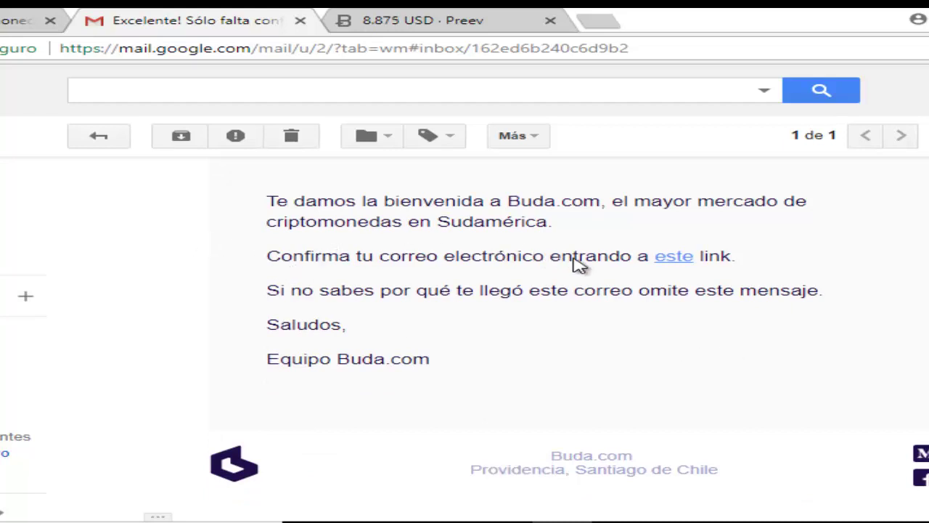
left_click(676, 260)
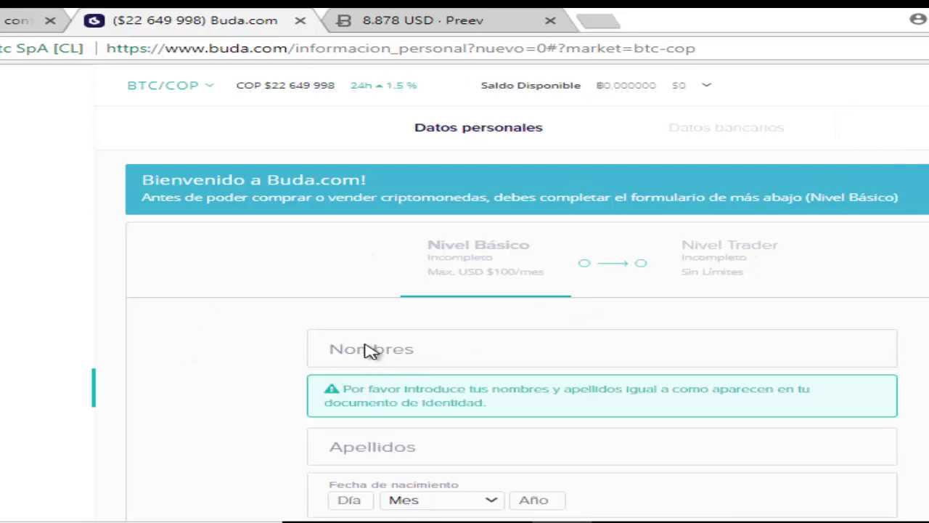
left_click(367, 344)
scroll(262, 353, "down", 3)
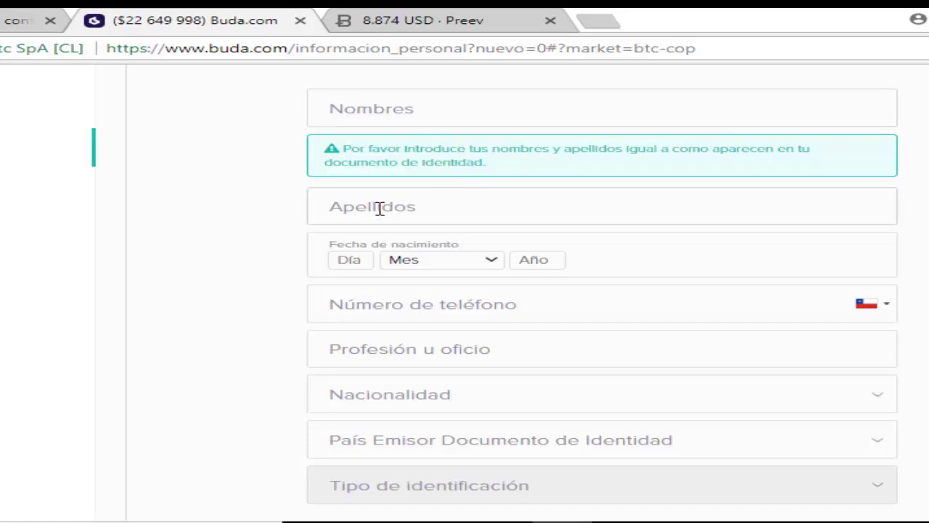
left_click(336, 206)
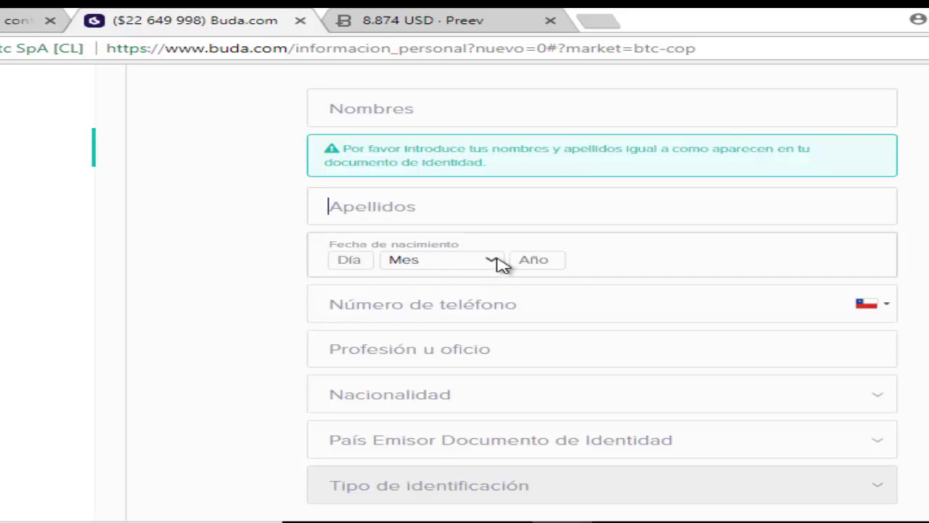
left_click(541, 260)
Step: Set the phone number's country code to Colombia (+57)
left_click(344, 307)
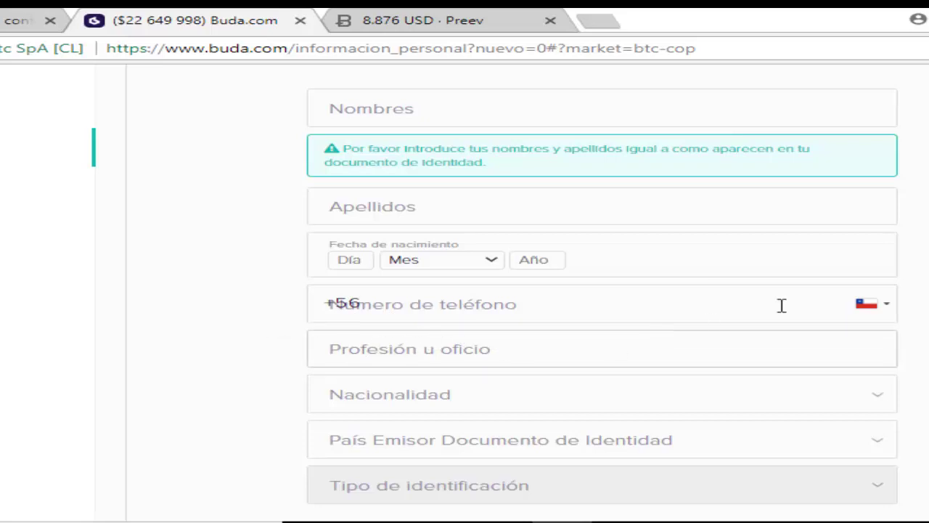
left_click(887, 307)
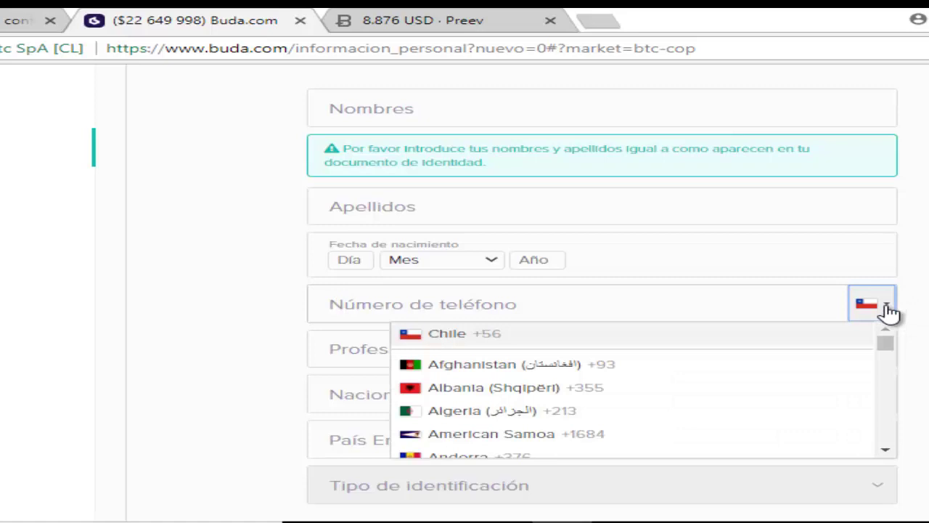
scroll(455, 403, "down", 10)
left_click(455, 403)
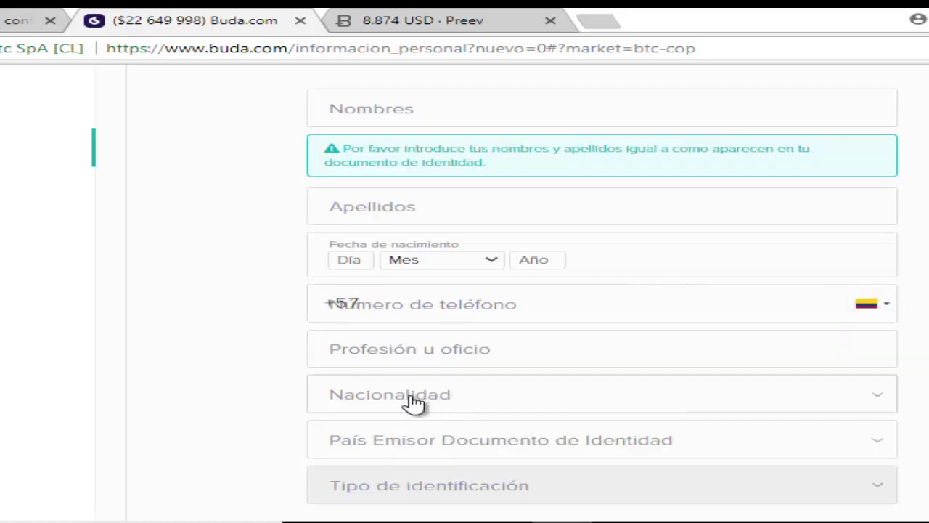
Step: Set the nationality and identity-document issuing country to Colombia, with Documento Nacional de Identidad as the identification type
left_click(380, 347)
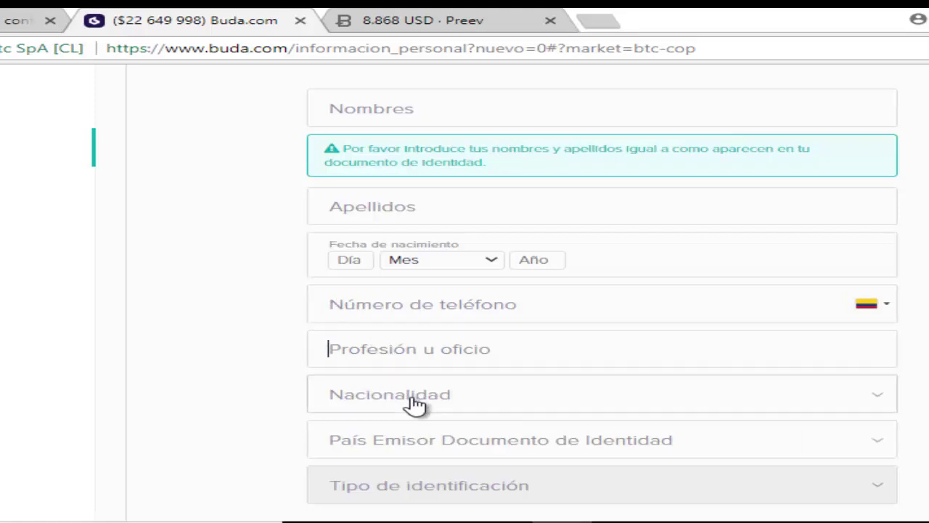
left_click(349, 400)
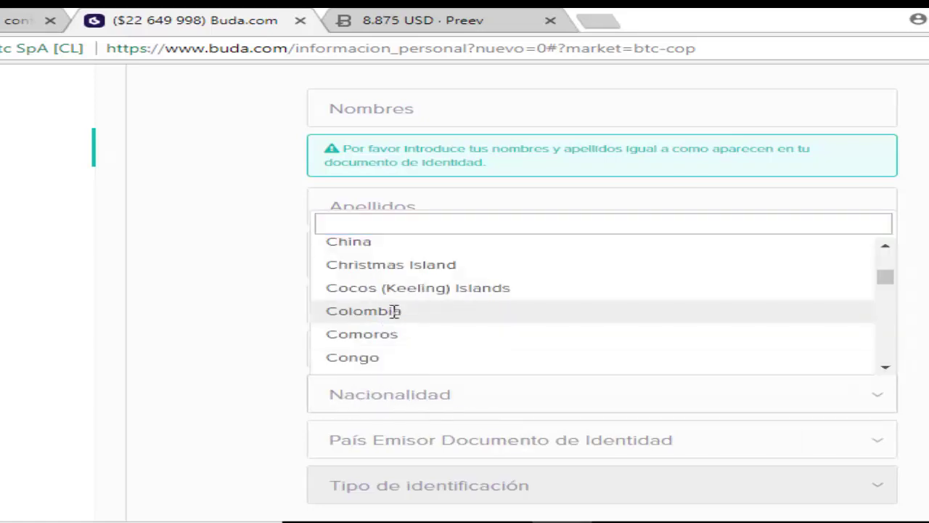
left_click(393, 314)
left_click(427, 445)
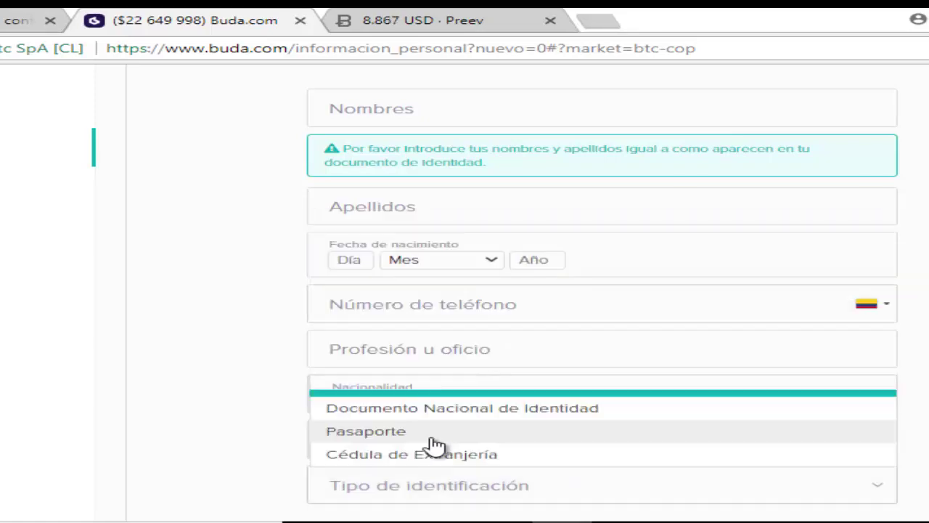
left_click(463, 416)
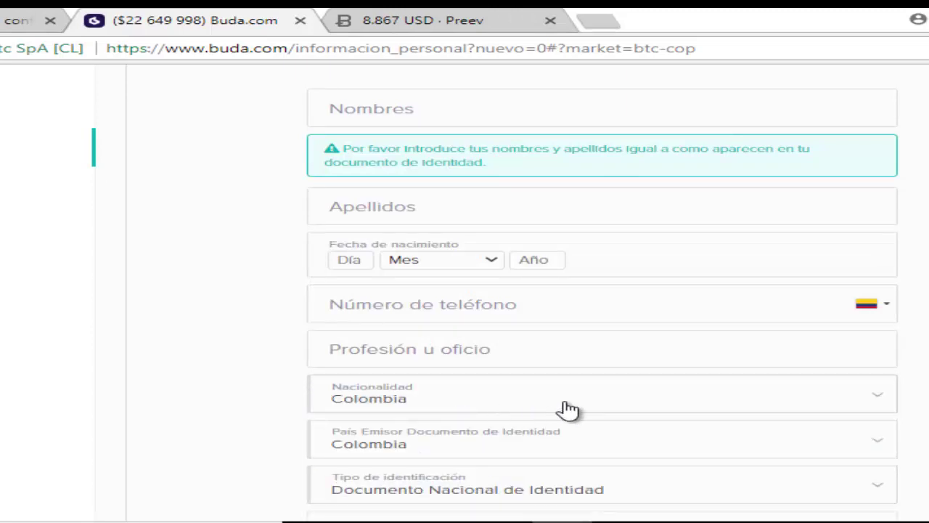
Step: Submit the completed personal data form to request Nivel Básico verification
scroll(638, 407, "down", 3)
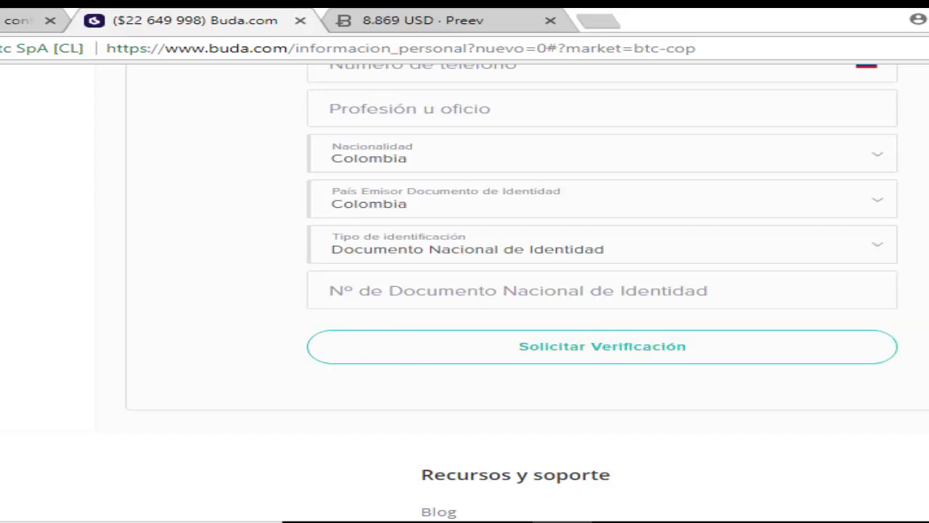
left_click(415, 356)
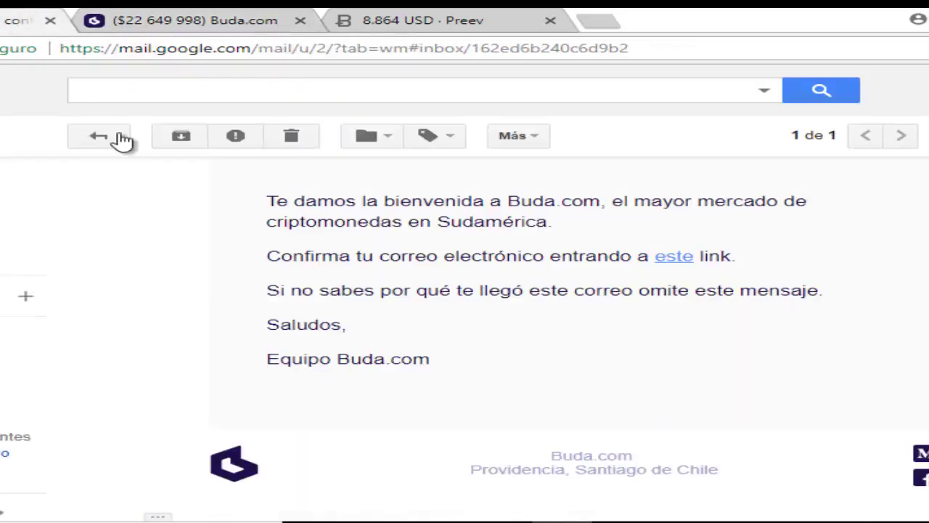
Step: Return to the Gmail inbox and read Buda.com's message "Has solicitado verificar tu cuenta"
key("u")
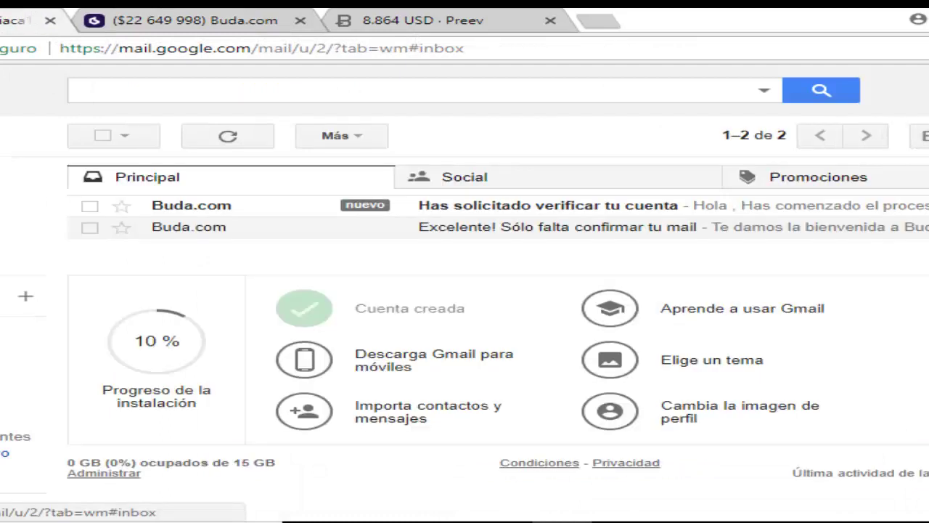
left_click(201, 211)
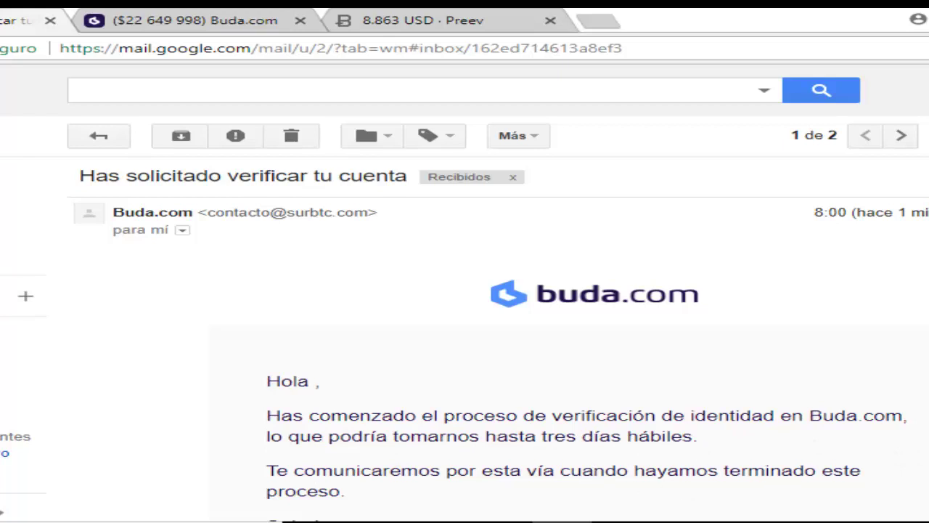
scroll(498, 331, "down", 1)
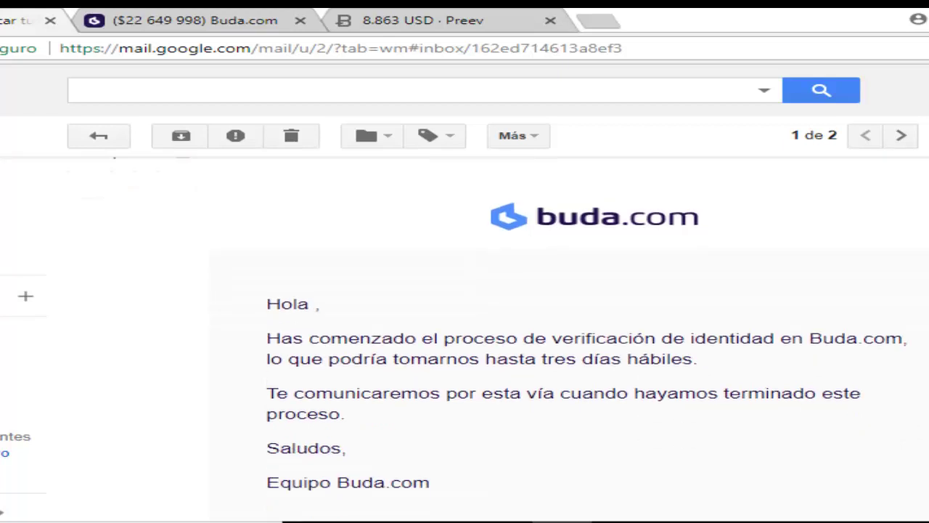
scroll(569, 340, "down", 2)
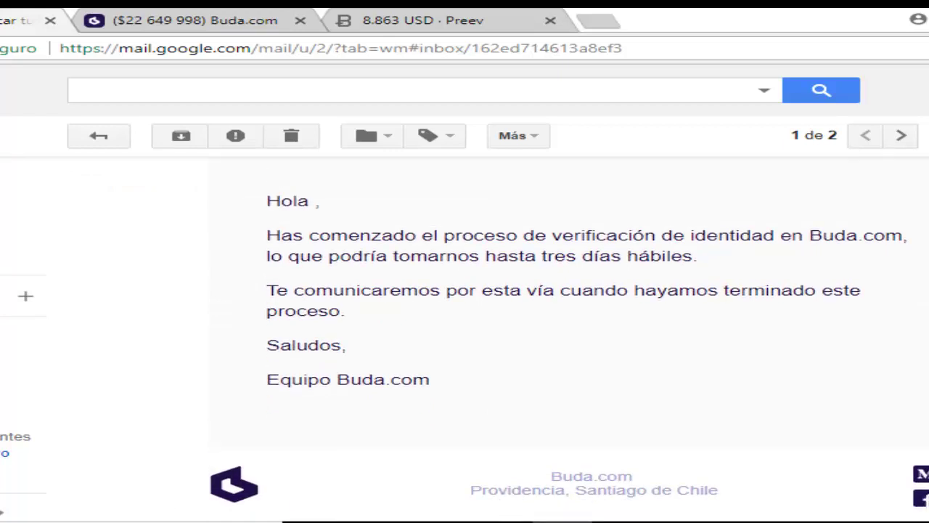
scroll(498, 327, "up", 3)
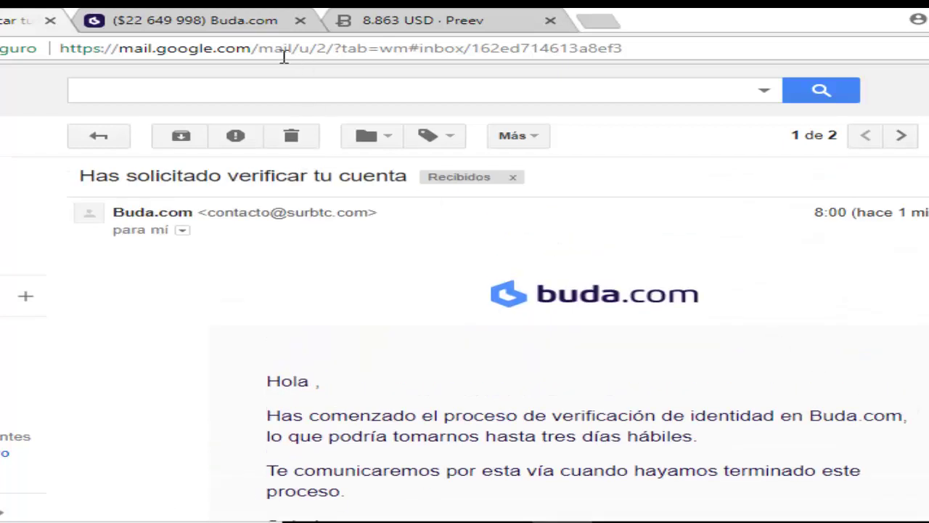
Step: Switch back to Buda.com, review the submitted personal data and open the quick-purchase page
left_click(173, 21)
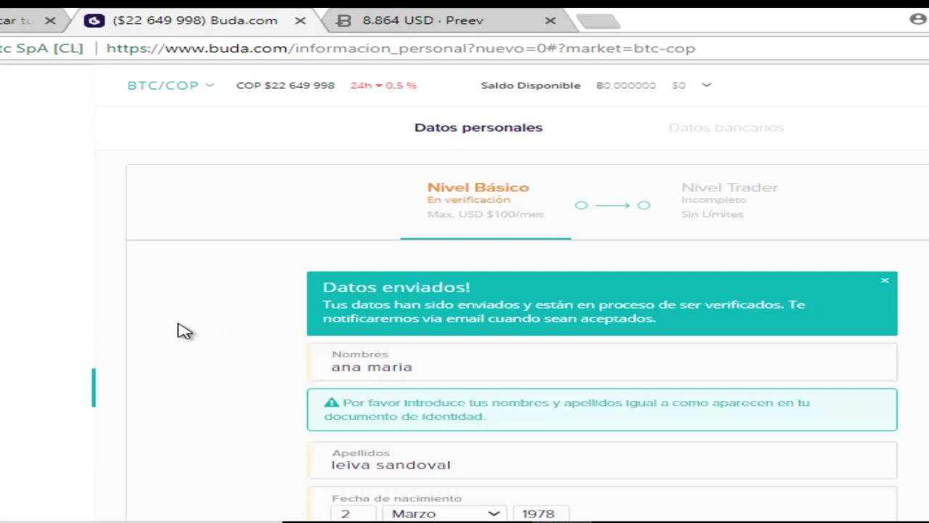
scroll(181, 331, "down", 1)
scroll(184, 331, "down", 2)
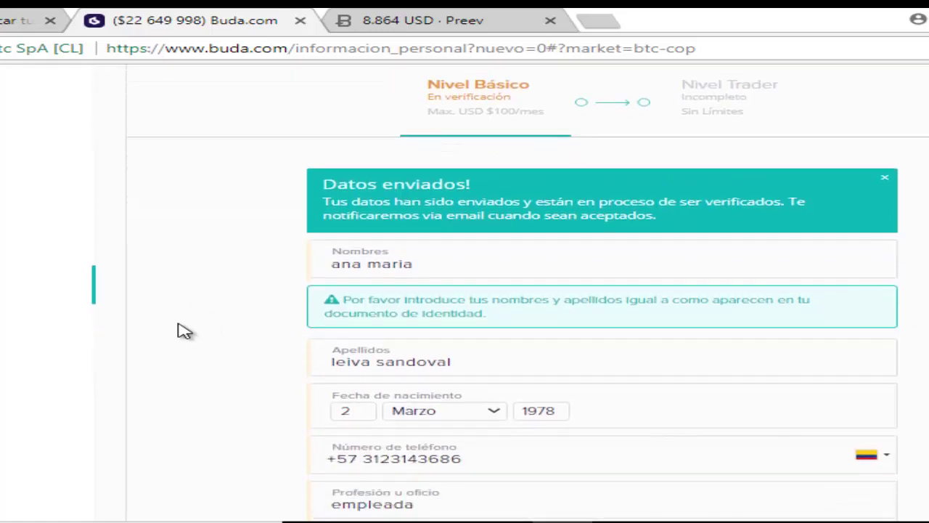
scroll(183, 329, "up", 2)
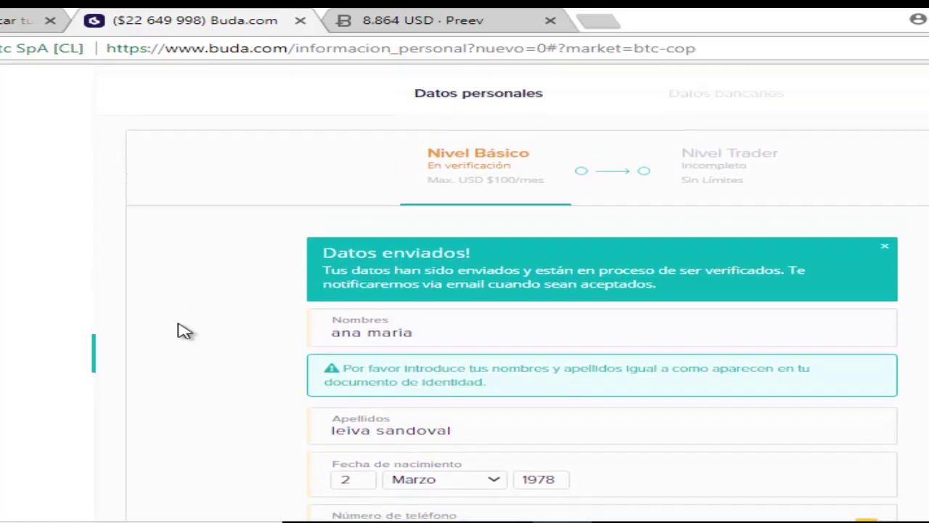
key("F5")
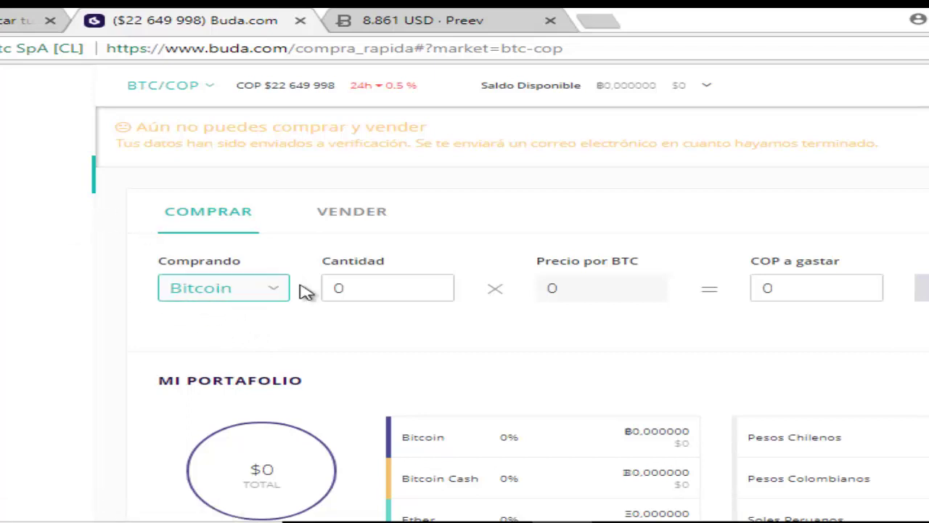
Step: Enter a quick purchase of 1 Bitcoin Cash to check its estimated cost in Colombian pesos
left_click(276, 295)
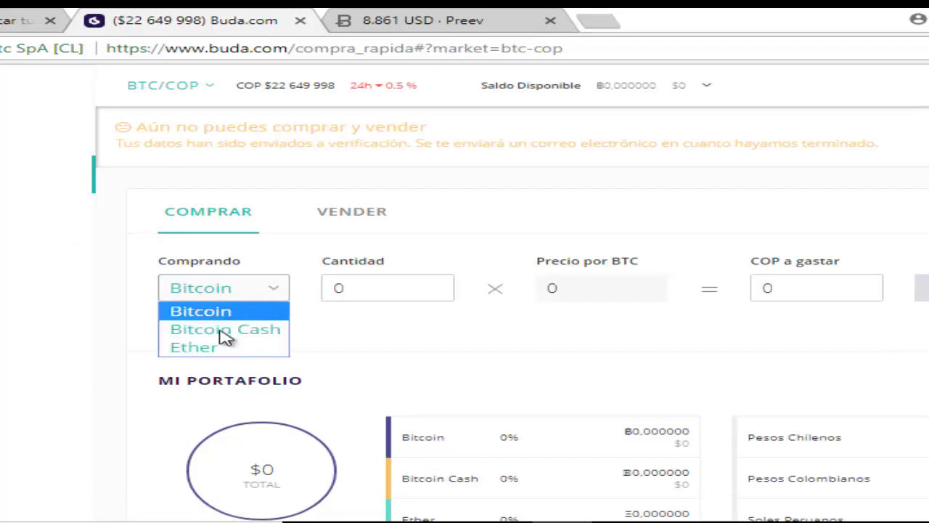
left_click(231, 334)
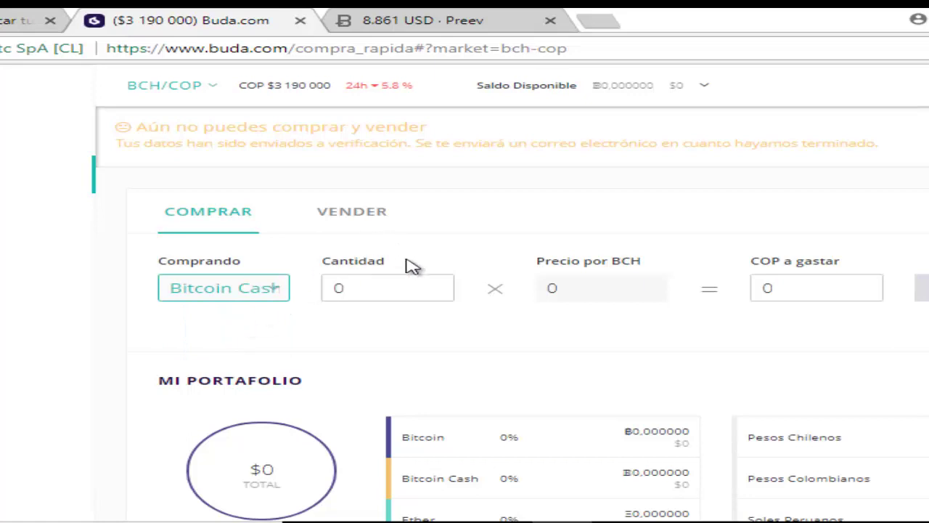
left_click(346, 289)
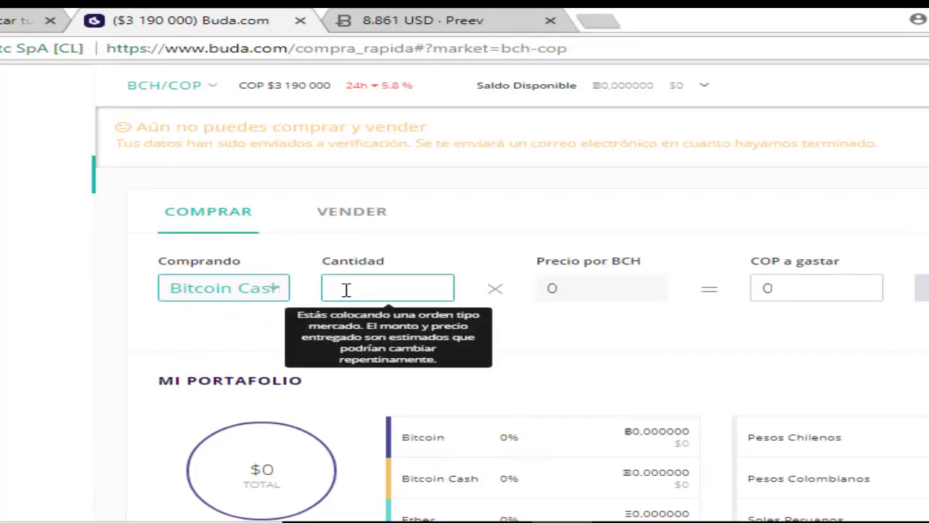
type("1")
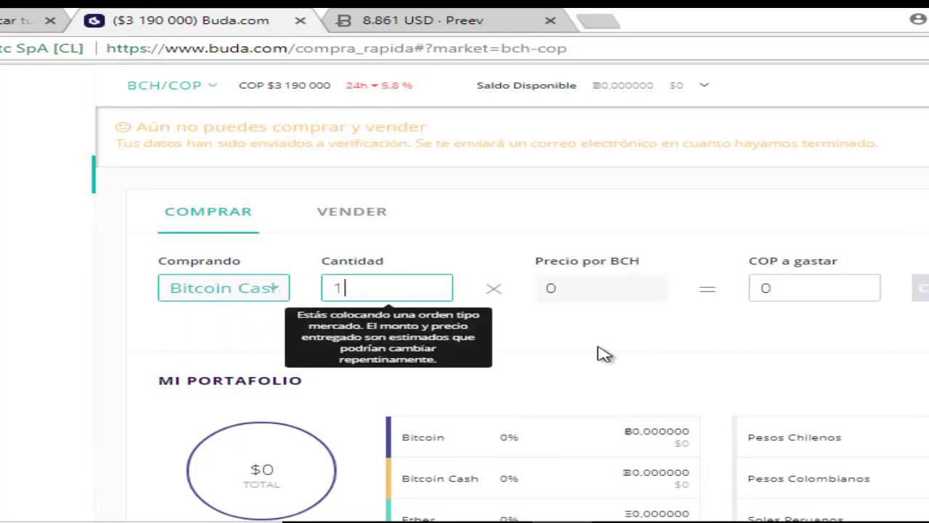
left_click(564, 347)
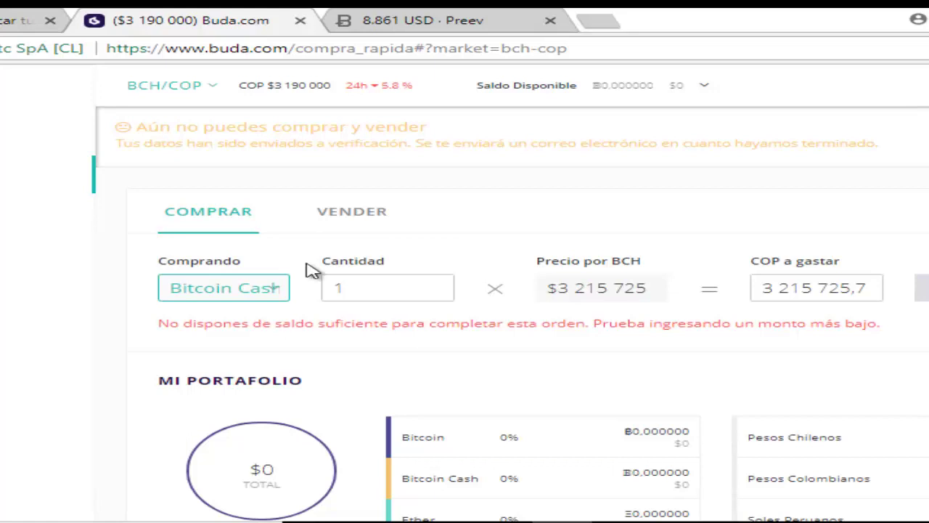
Step: Change the quick purchase to Bitcoin with a quantity of 1 to check its estimated cost in pesos
left_click(269, 294)
left_click(223, 312)
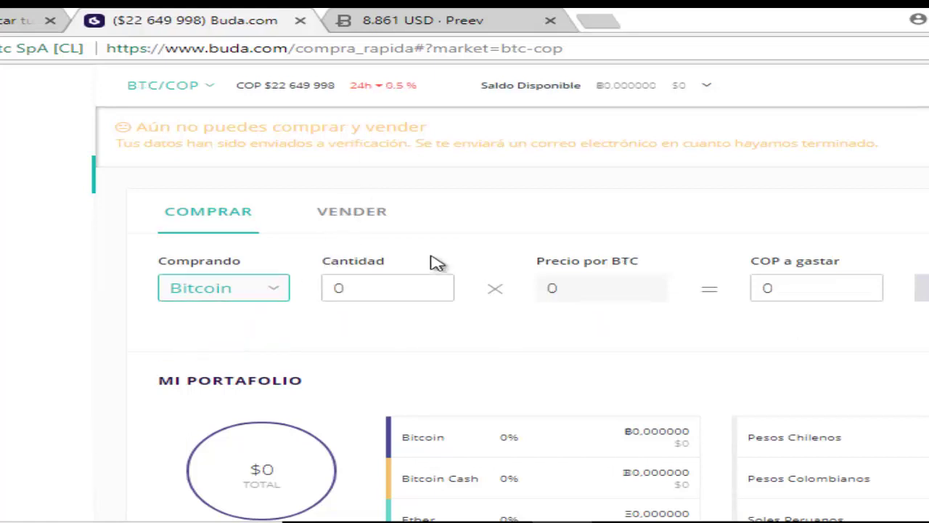
left_click(349, 288)
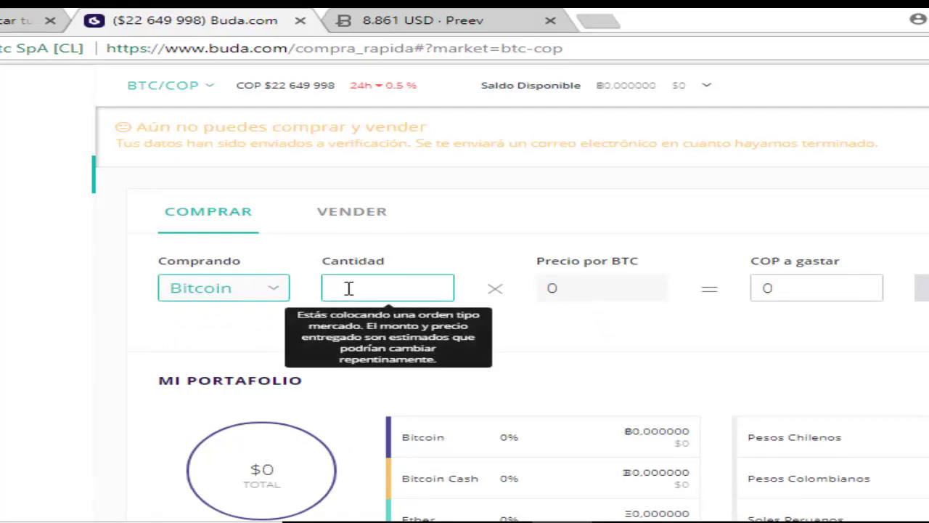
type("1")
left_click(539, 378)
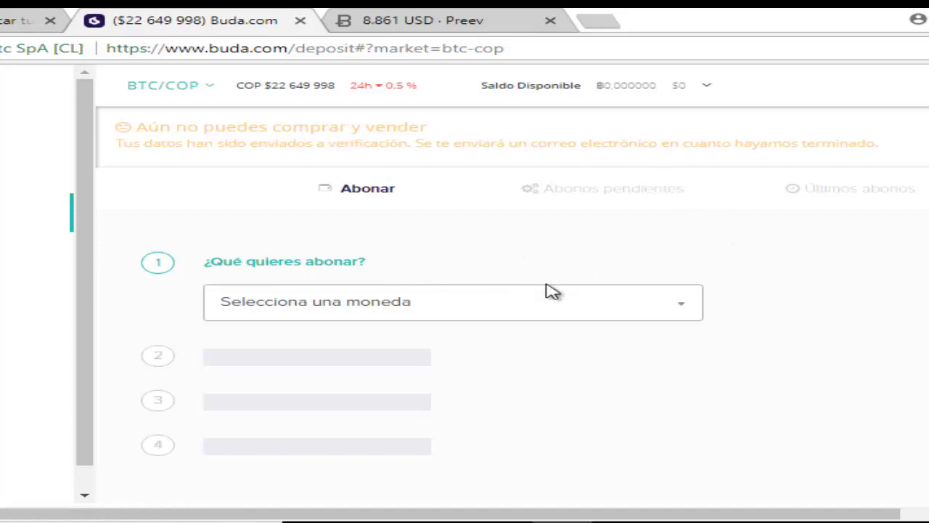
Step: Browse the currencies available for deposit and choose COP - Pesos Colombianos
left_click(678, 305)
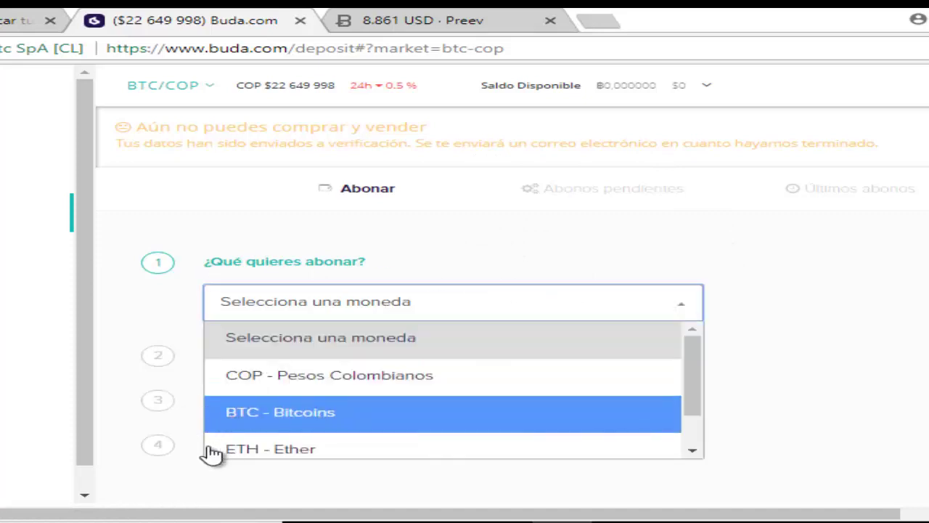
left_click(693, 451)
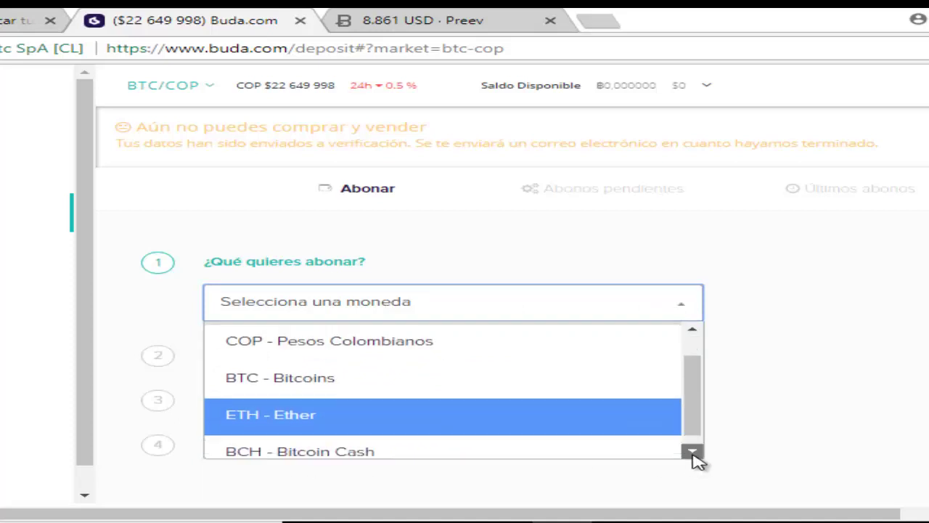
left_click(693, 330)
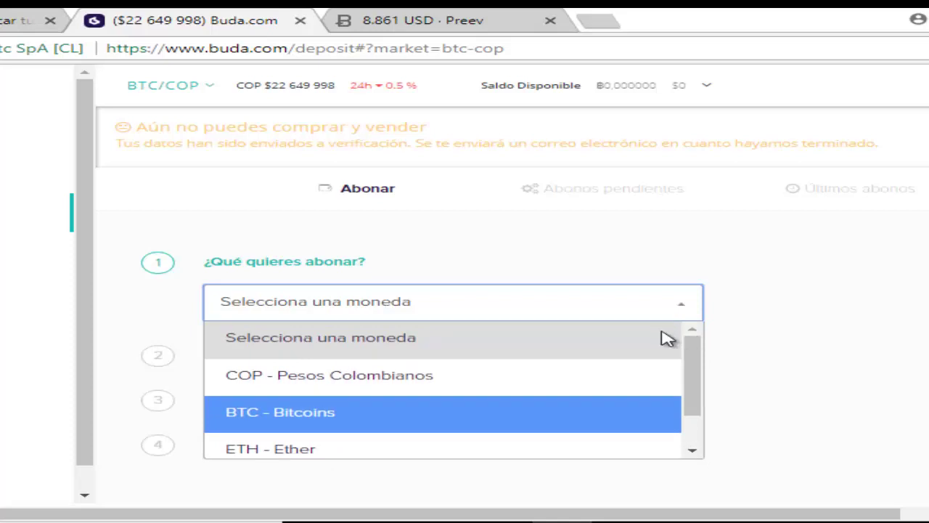
left_click(302, 376)
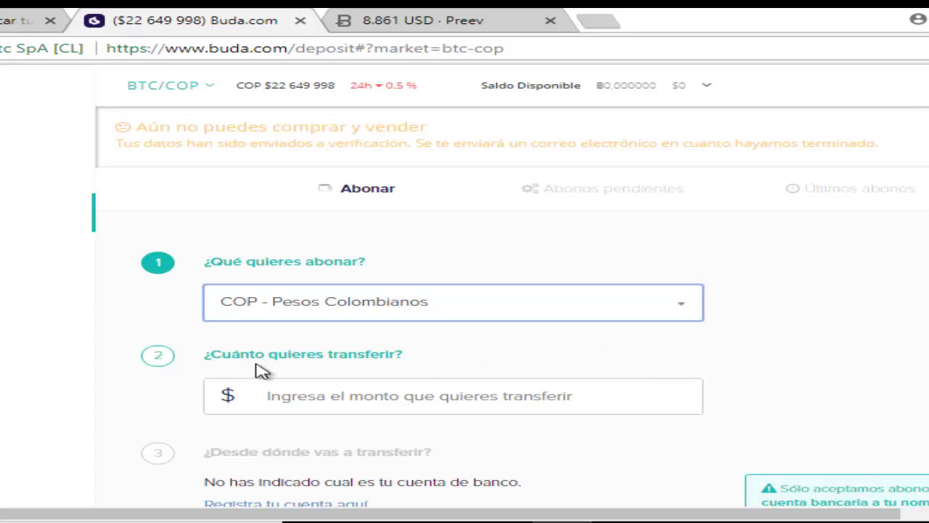
Step: Set the amount to transfer for the peso deposit to 1 000 000
left_click(281, 395)
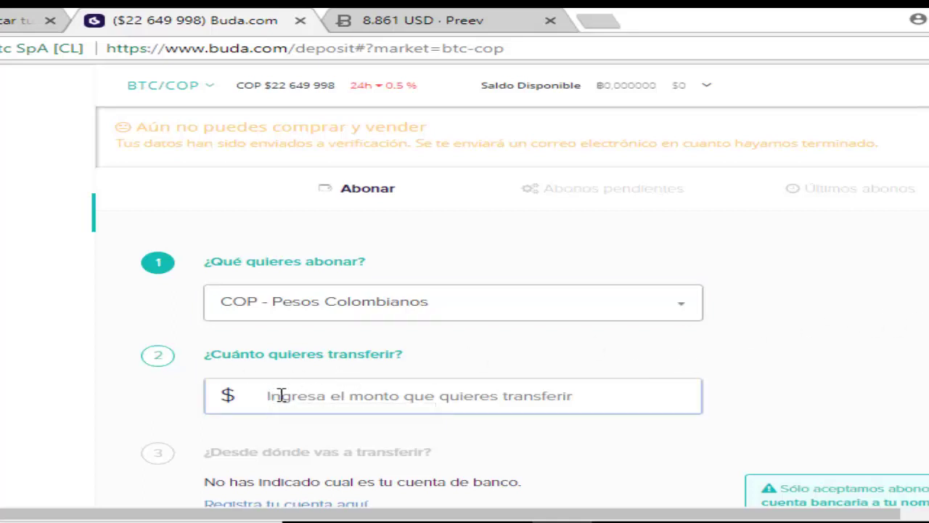
type("1 ")
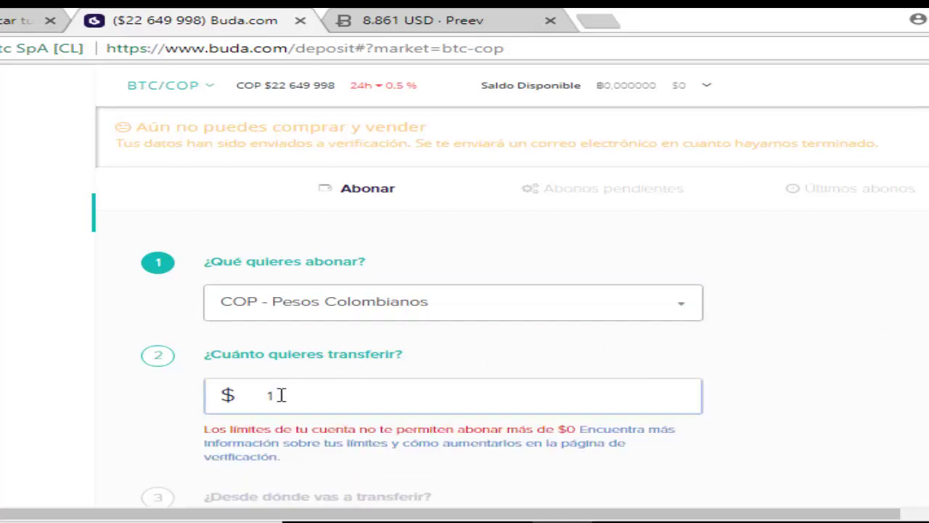
type("000 00")
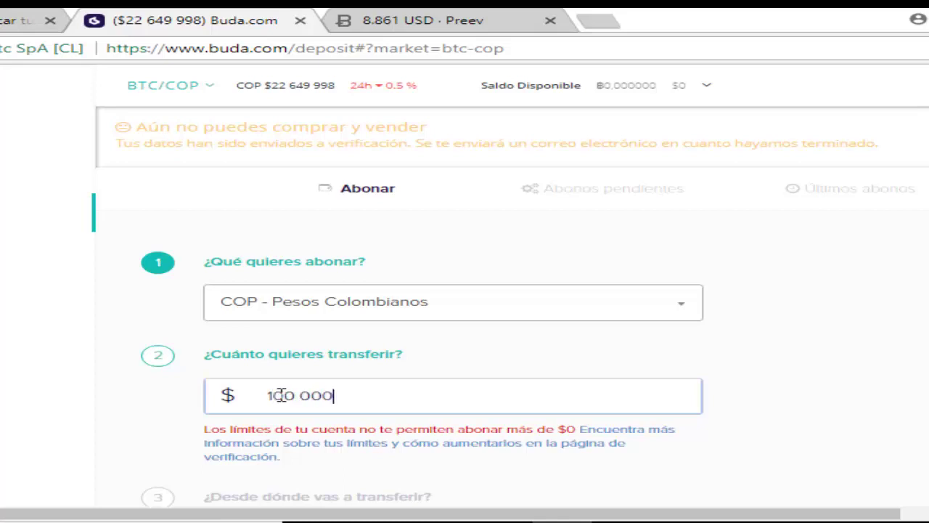
type("0")
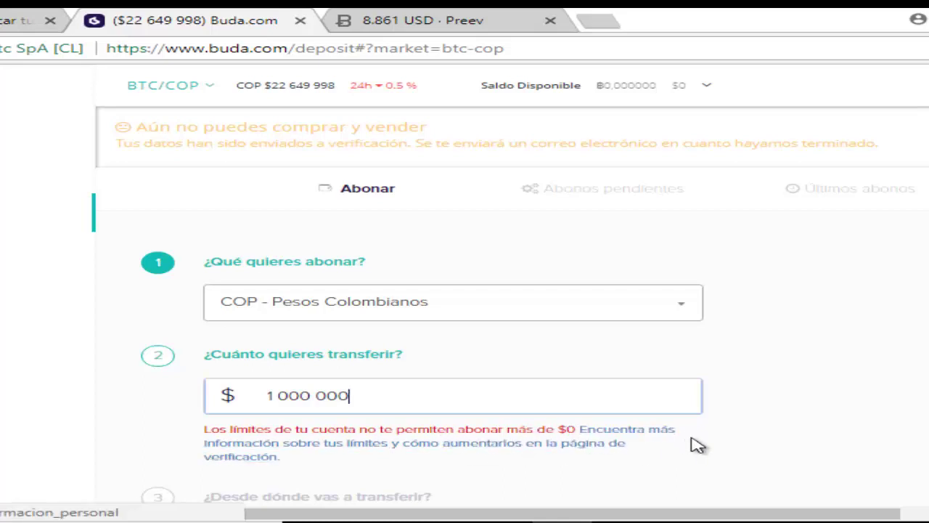
left_click(777, 443)
Step: Review the remaining deposit steps: bank account registration, the beneficiary's transfer details, the receipt upload and the transfer confirmation
scroll(780, 443, "down", 3)
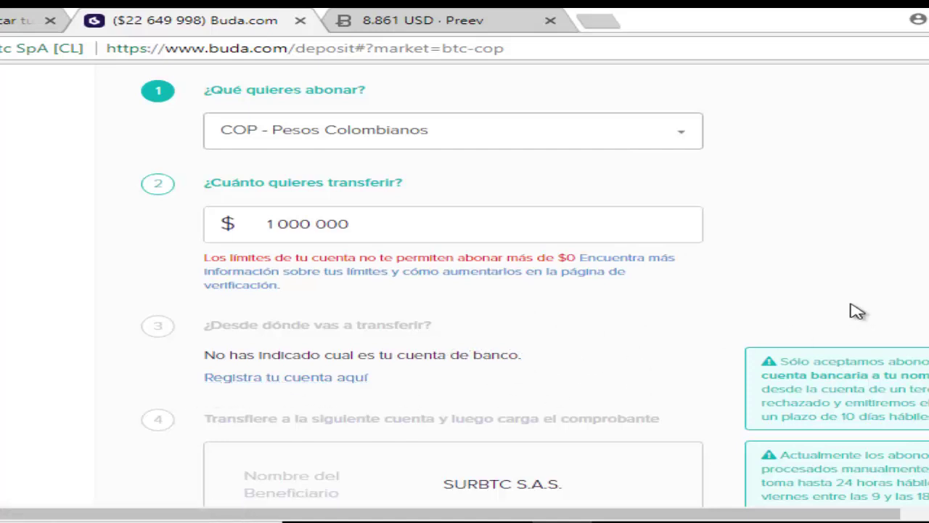
scroll(857, 311, "down", 3)
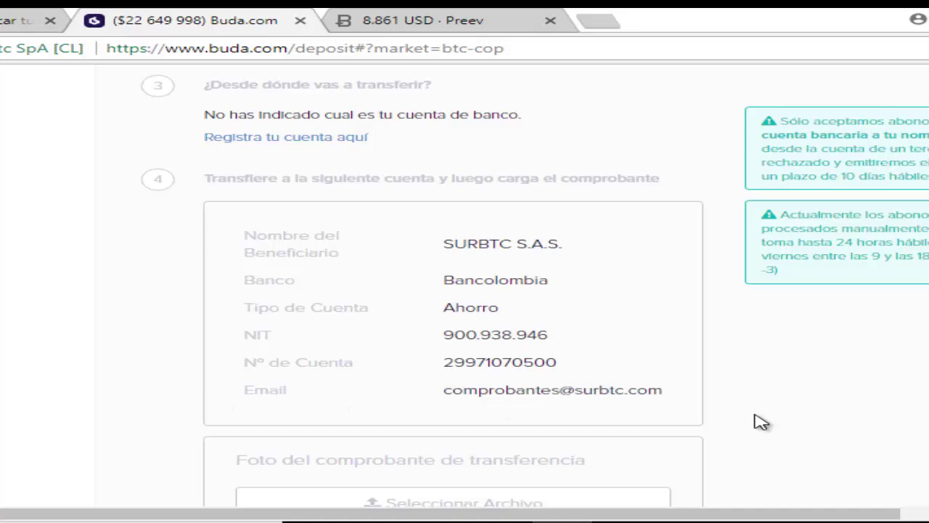
scroll(762, 423, "down", 1)
scroll(761, 423, "down", 1)
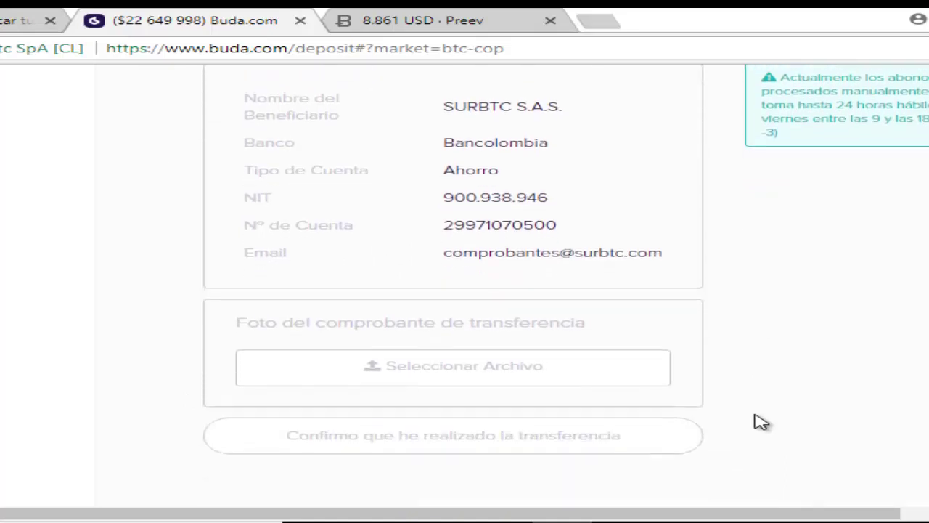
scroll(755, 424, "down", 1)
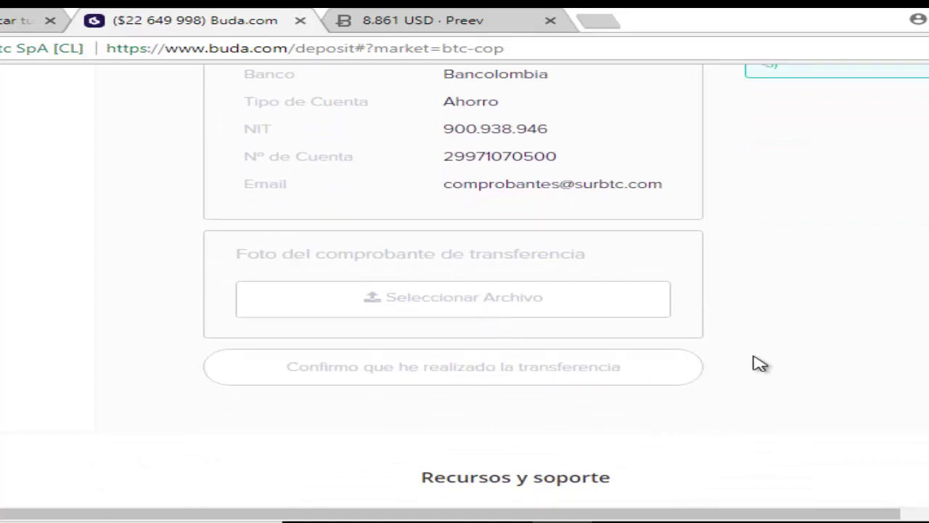
scroll(785, 267, "up", 3)
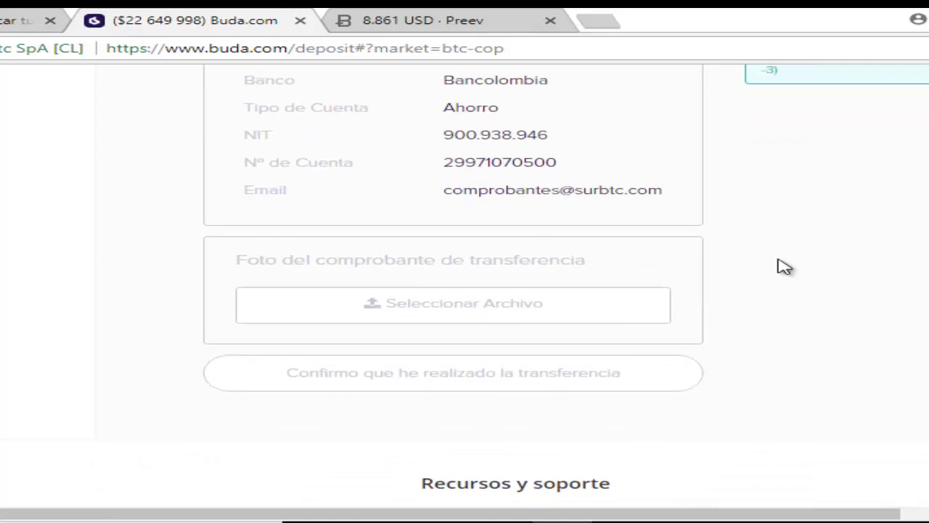
scroll(784, 266, "up", 7)
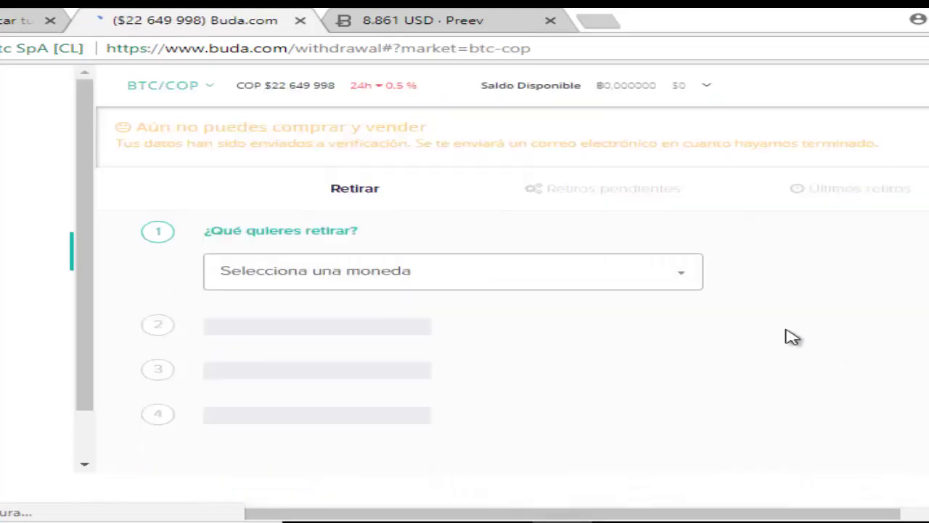
Step: Choose BTC - Bitcoins as the currency to withdraw and tick the confirmation that the destination is a Bitcoin address
left_click(681, 280)
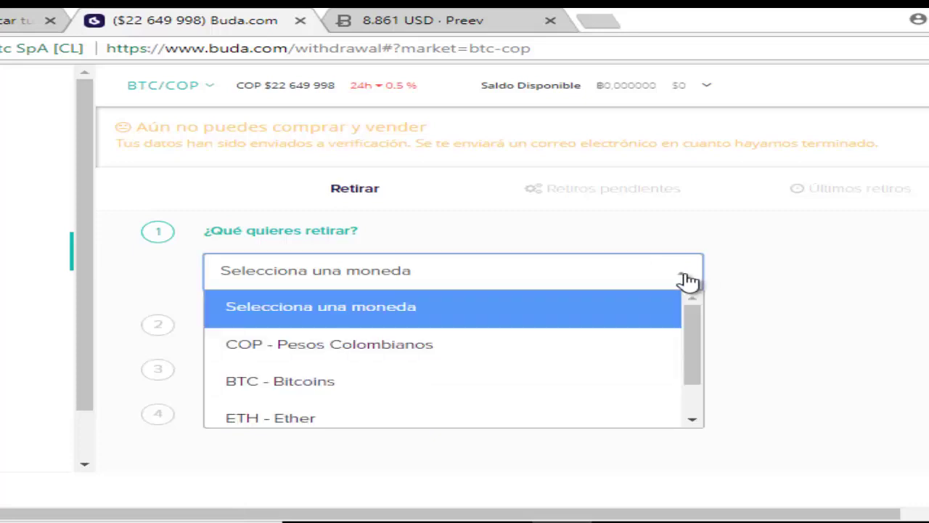
left_click(363, 384)
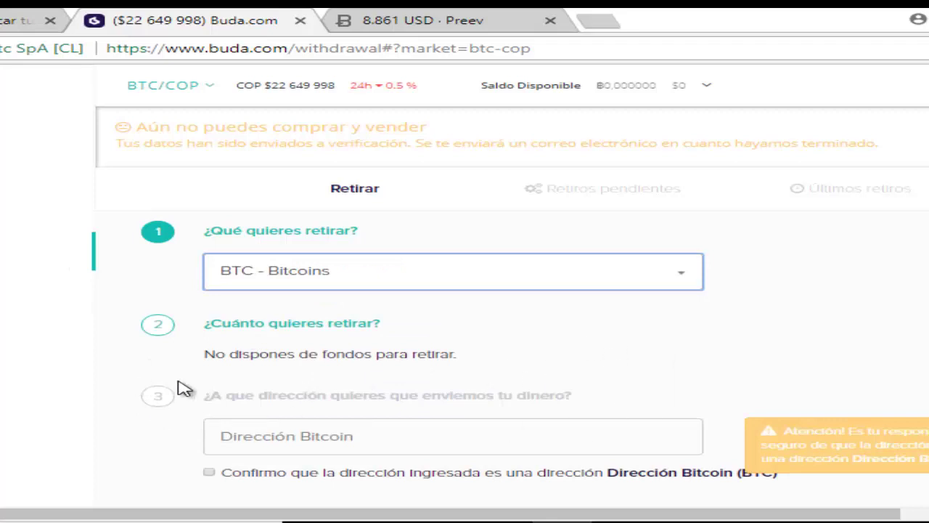
left_click(298, 447)
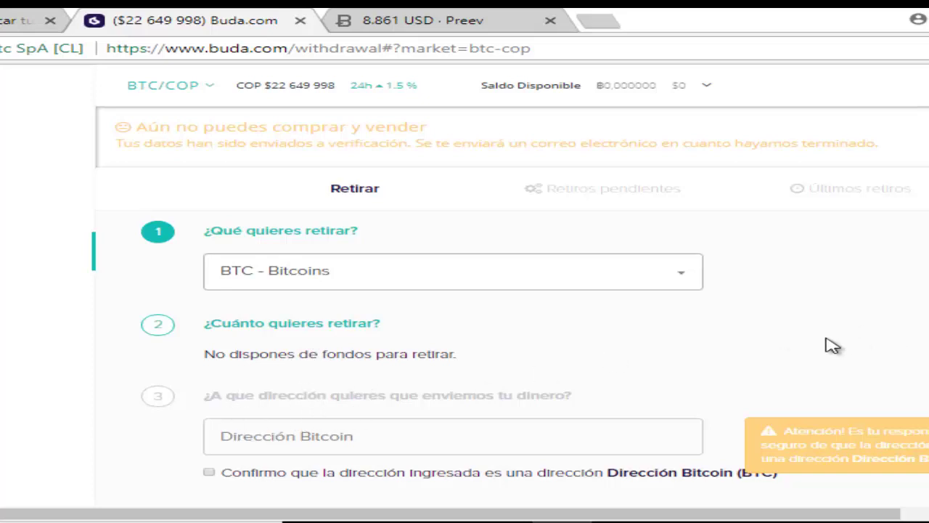
scroll(832, 346, "down", 2)
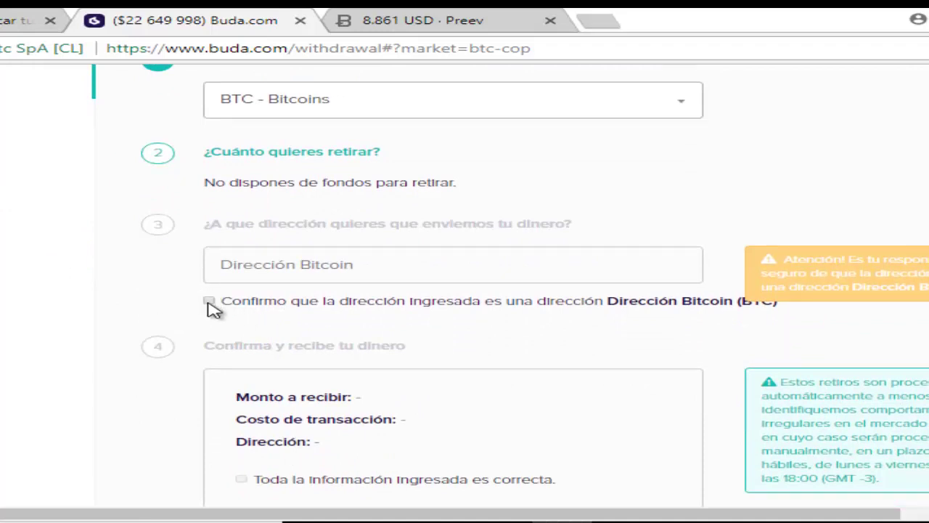
left_click(209, 300)
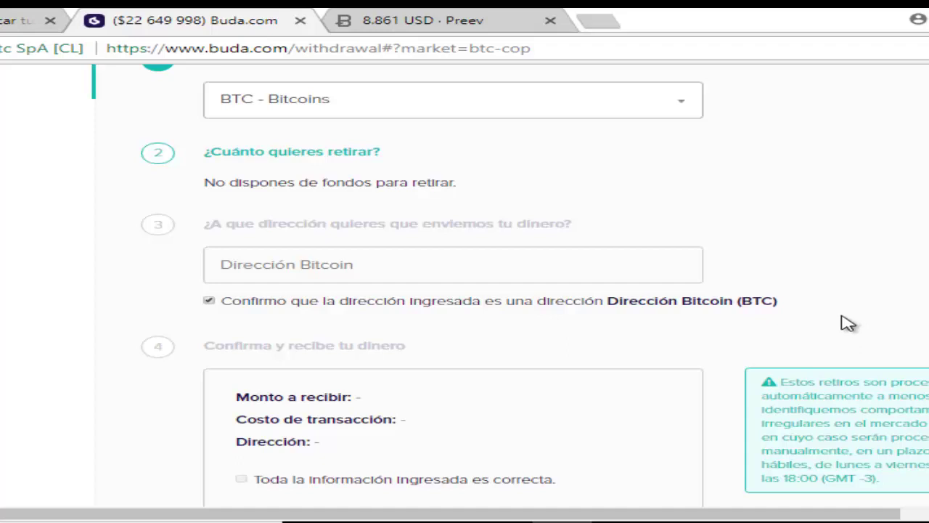
scroll(846, 324, "down", 2)
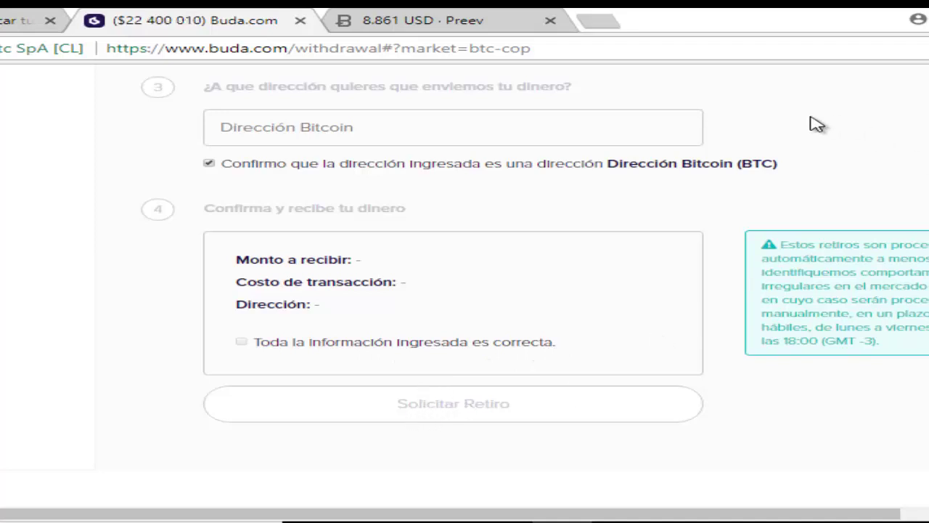
scroll(817, 125, "up", 4)
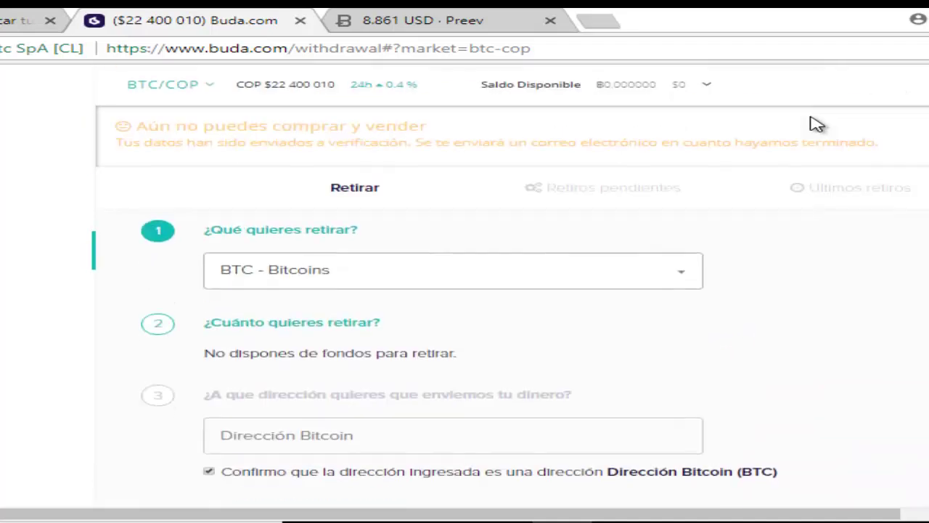